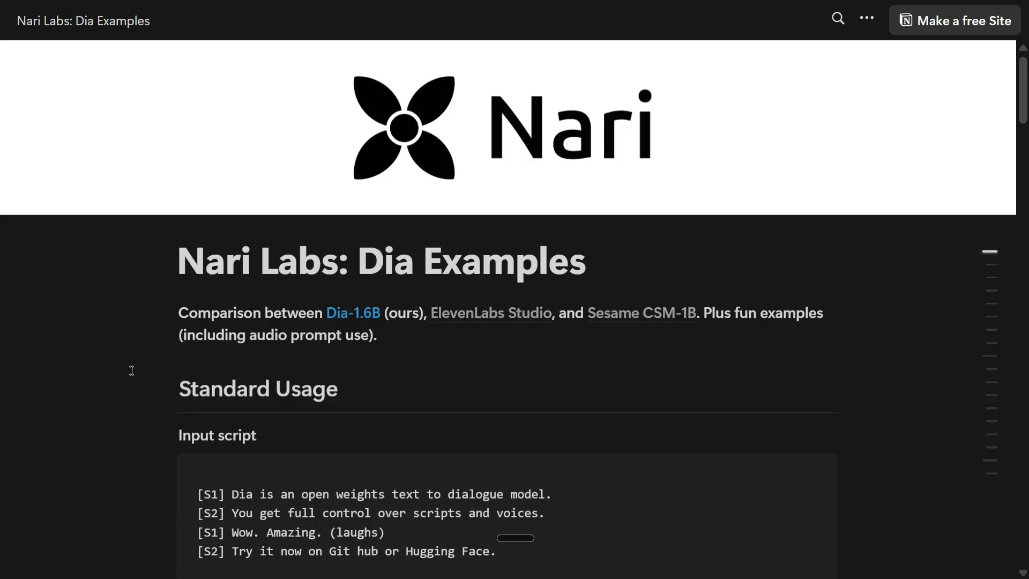
Step: Play the Dia-1.6B, ElevenLabs Studio and Sesame CSM-1B samples of the first Standard Usage script
{"action": "scroll", "coordinate": [514, 343], "scroll_direction": "down", "scroll_amount": 3}
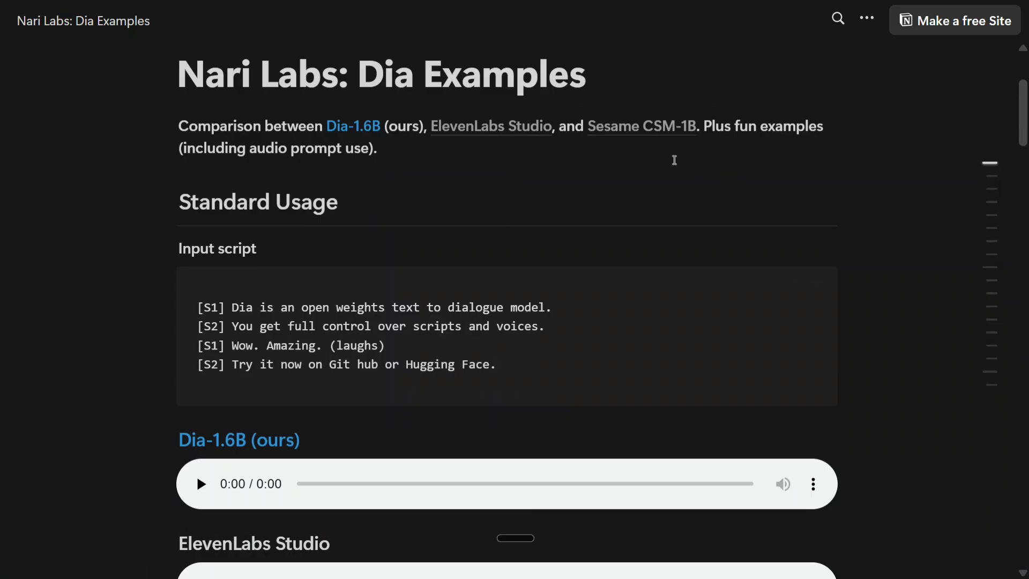
{"action": "scroll", "coordinate": [413, 205], "scroll_direction": "down", "scroll_amount": 3}
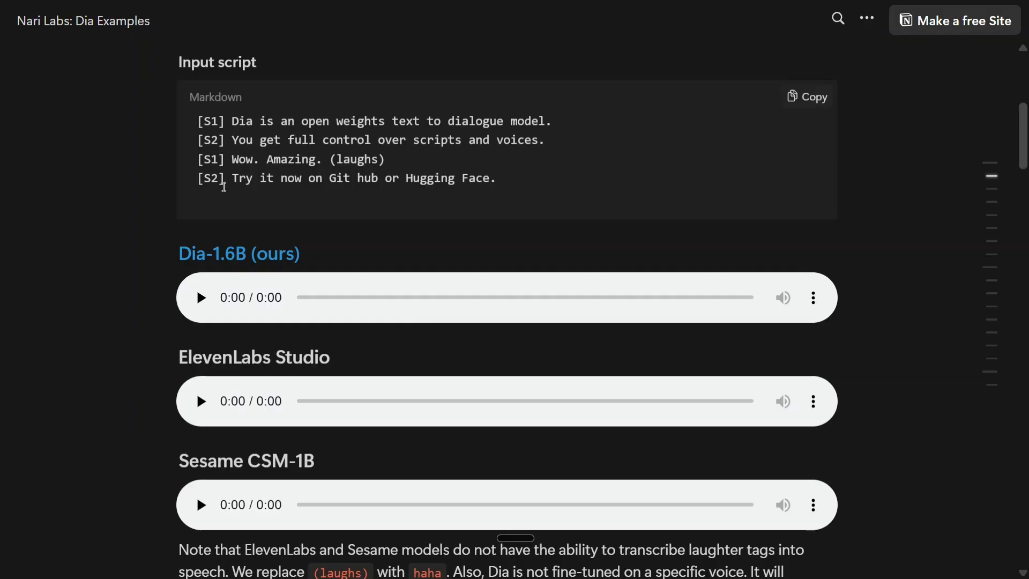
{"action": "left_click", "coordinate": [202, 297]}
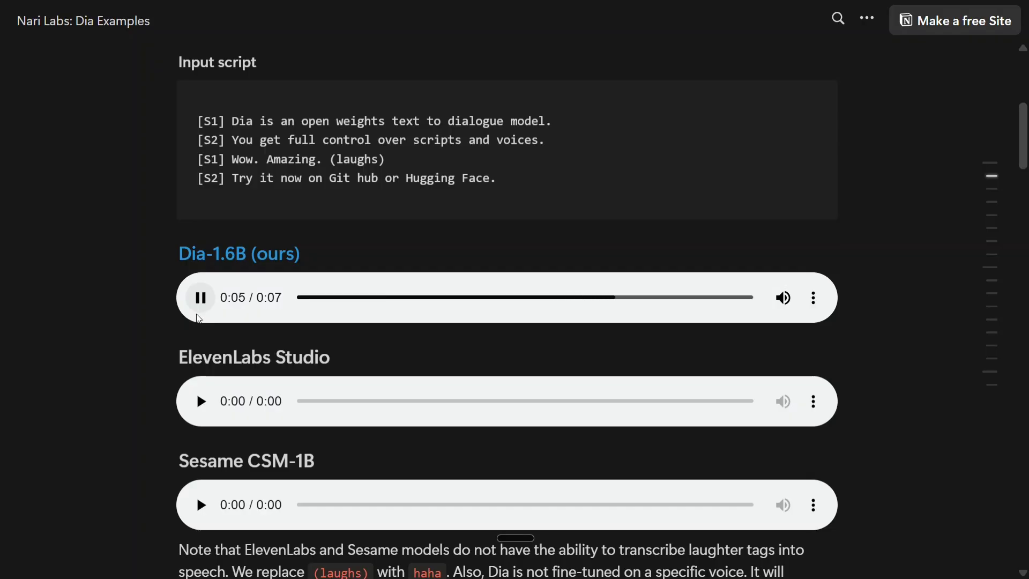
{"action": "left_click", "coordinate": [201, 405]}
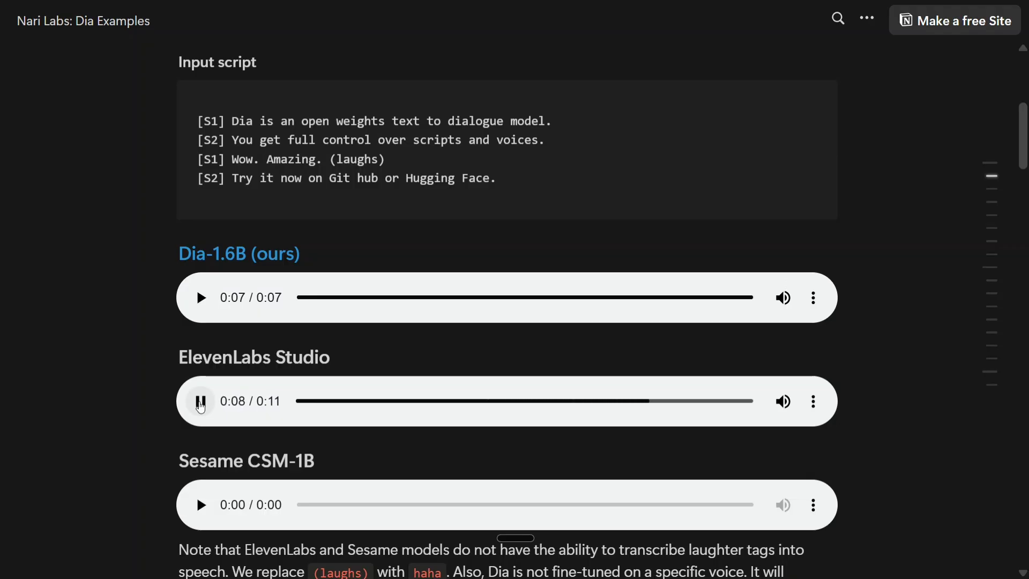
{"action": "left_click", "coordinate": [201, 504]}
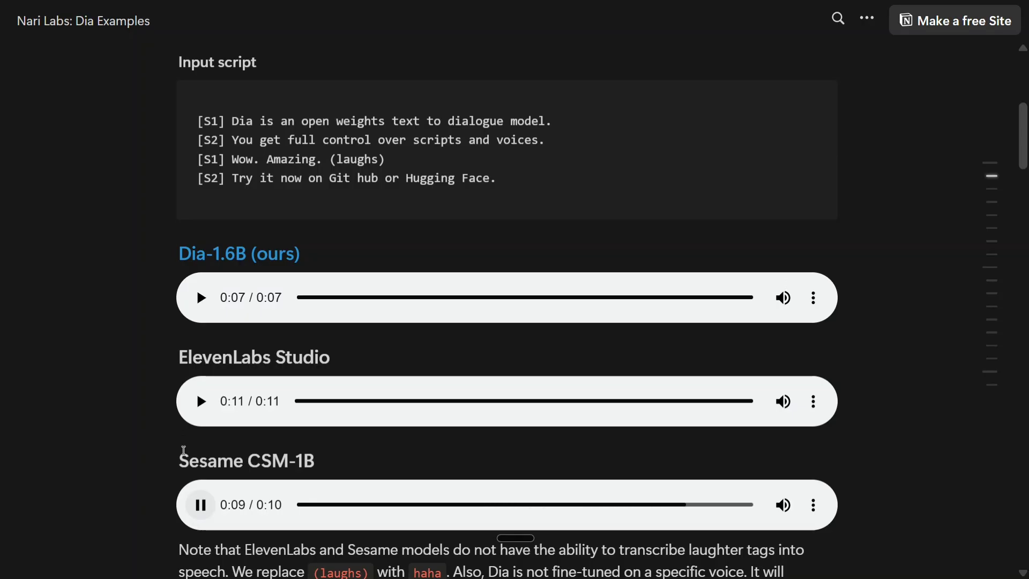
Step: Read the note on laughter tags and highlight the (laughs) tag in the first input script
{"action": "scroll", "coordinate": [184, 450], "scroll_direction": "down", "scroll_amount": 2}
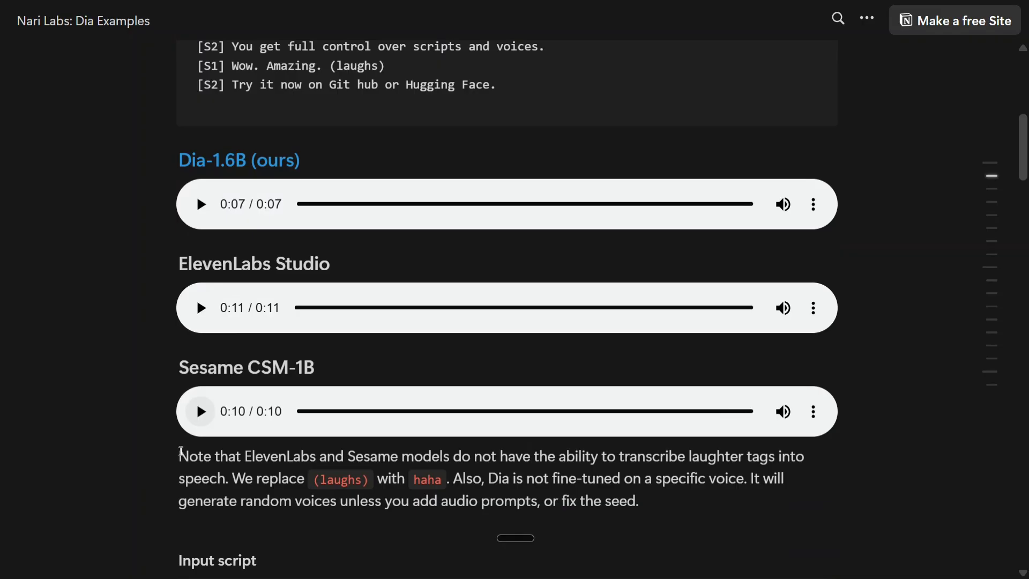
{"action": "scroll", "coordinate": [181, 451], "scroll_direction": "down", "scroll_amount": 2}
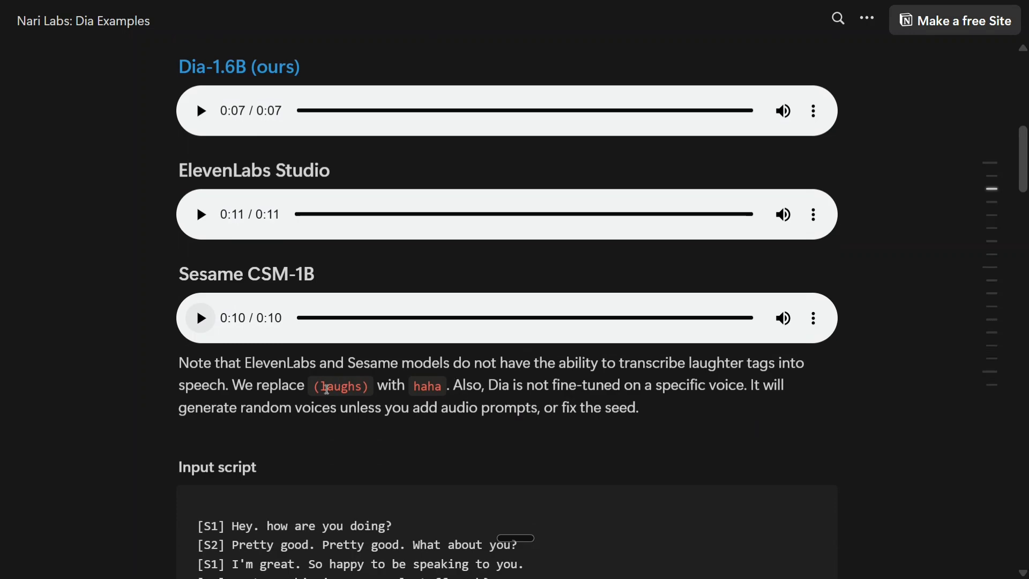
{"action": "scroll", "coordinate": [443, 383], "scroll_direction": "up", "scroll_amount": 2}
{"action": "scroll", "coordinate": [443, 384], "scroll_direction": "up", "scroll_amount": 4}
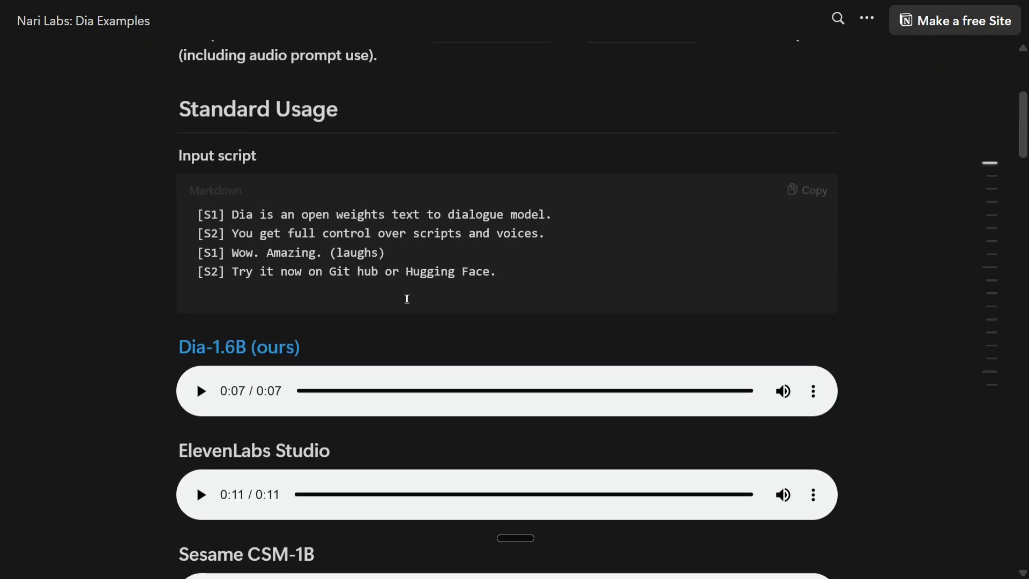
{"action": "left_click_drag", "start_coordinate": [387, 251], "coordinate": [329, 260]}
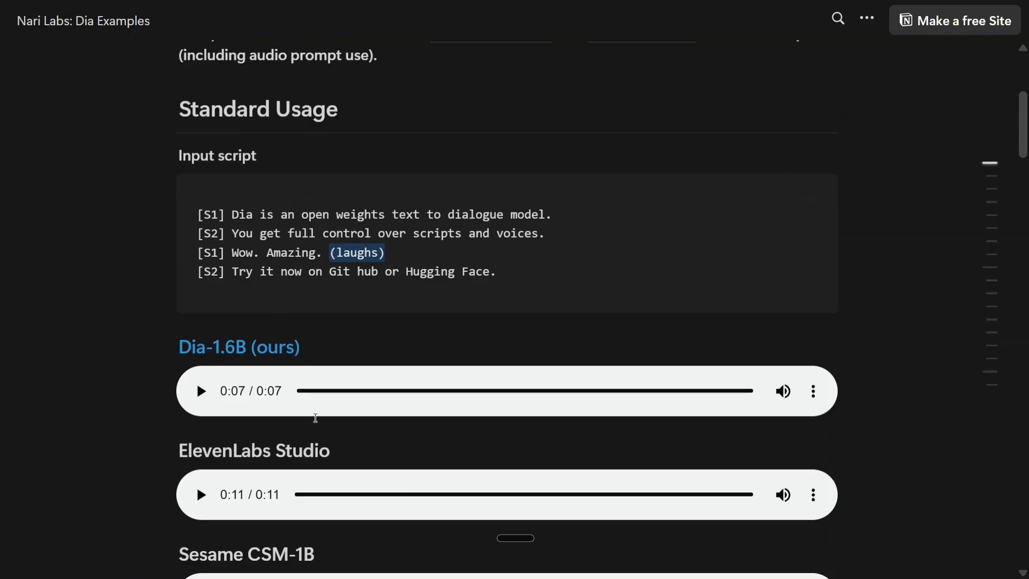
{"action": "left_click", "coordinate": [394, 258]}
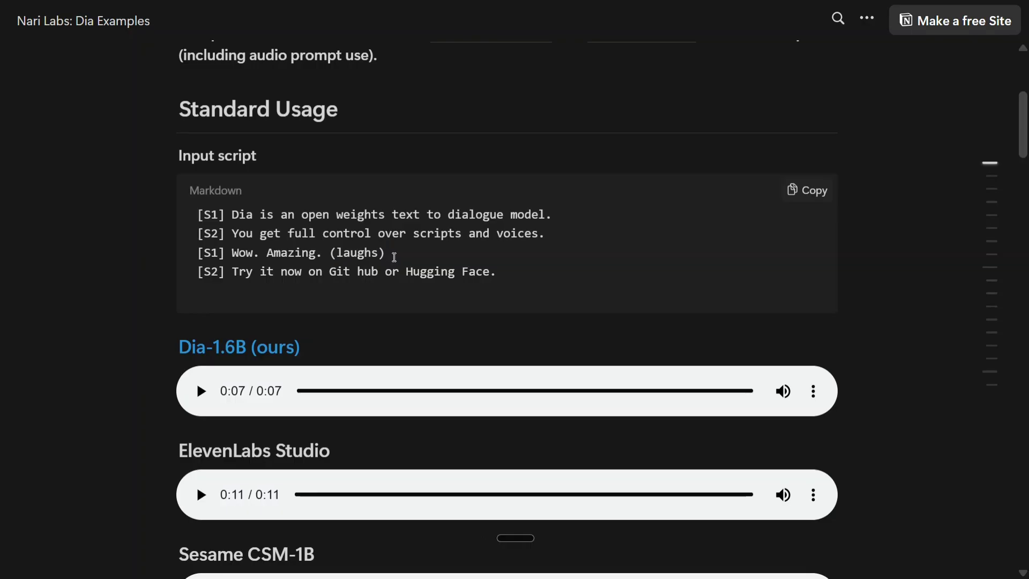
Step: Play the Dia-1.6B and ElevenLabs Studio samples of the "Hey. how are you doing?" script
{"action": "scroll", "coordinate": [394, 257], "scroll_direction": "down", "scroll_amount": 7}
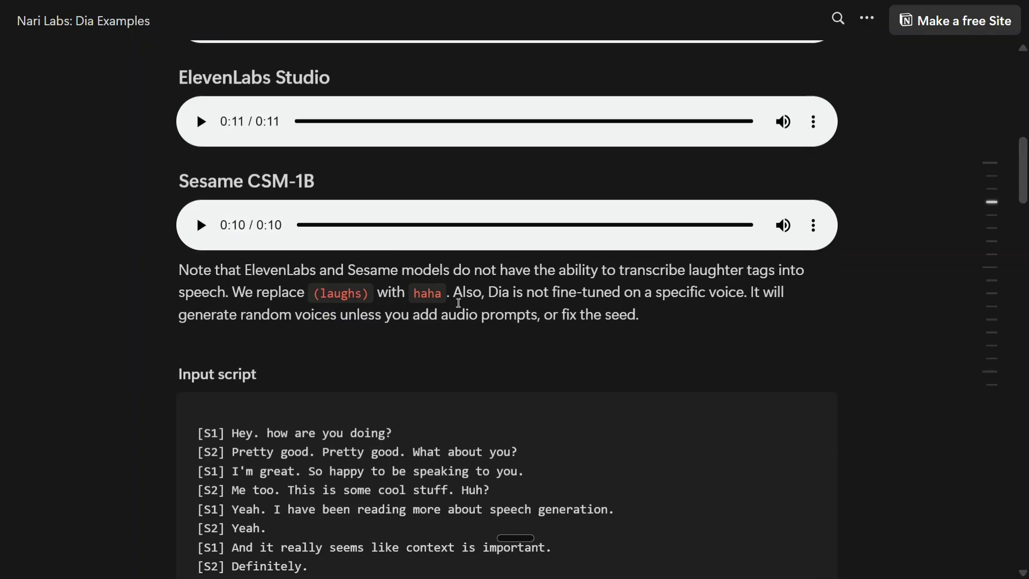
{"action": "scroll", "coordinate": [446, 301], "scroll_direction": "down", "scroll_amount": 5}
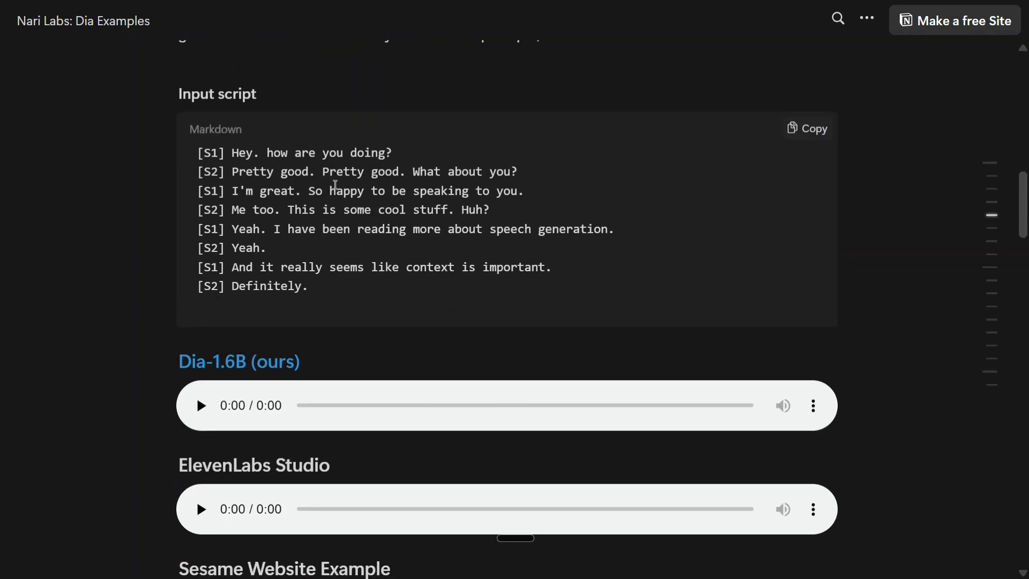
{"action": "scroll", "coordinate": [234, 324], "scroll_direction": "down", "scroll_amount": 2}
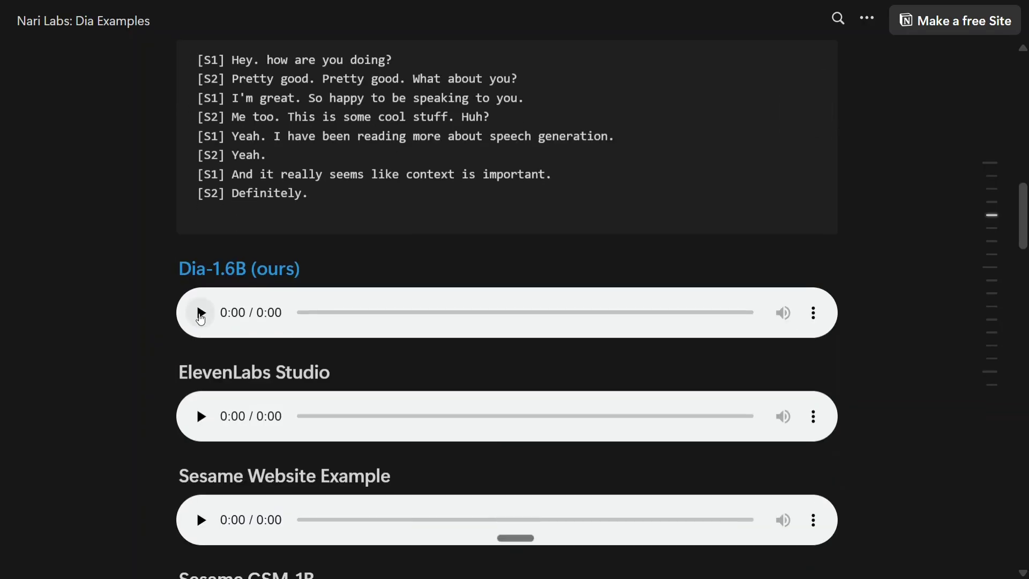
{"action": "left_click", "coordinate": [200, 314]}
{"action": "scroll", "coordinate": [200, 319], "scroll_direction": "down", "scroll_amount": 2}
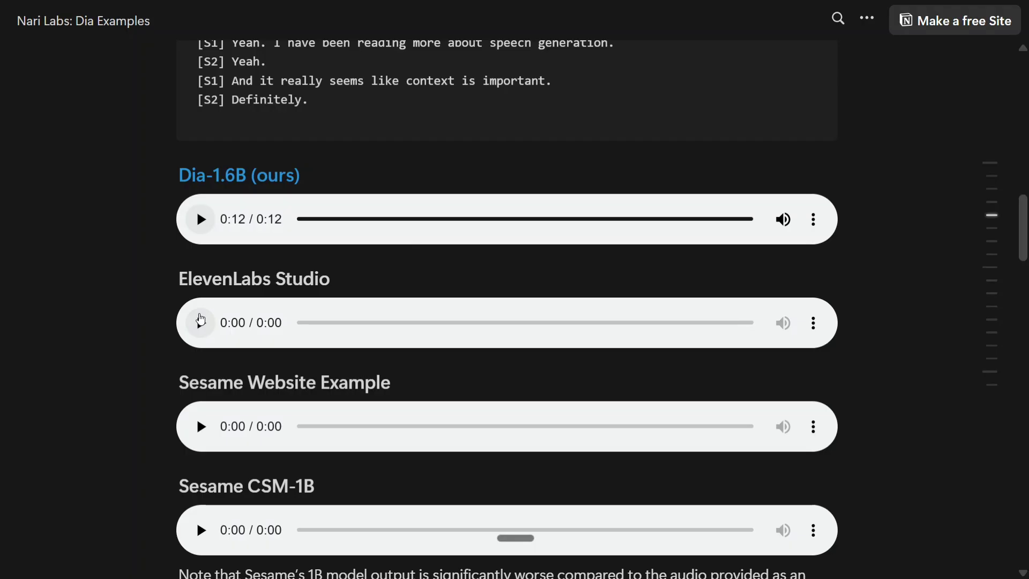
{"action": "left_click", "coordinate": [200, 321]}
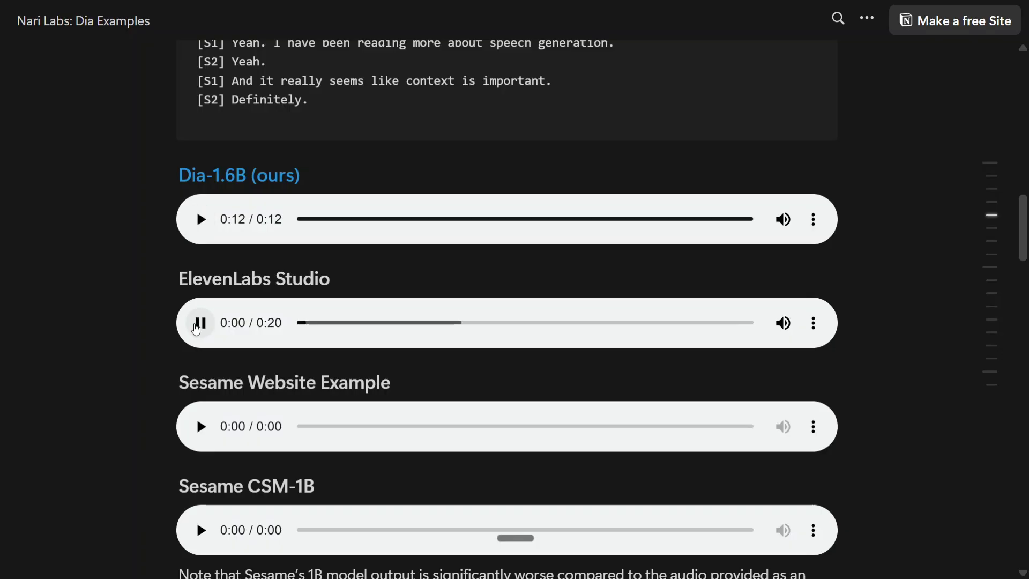
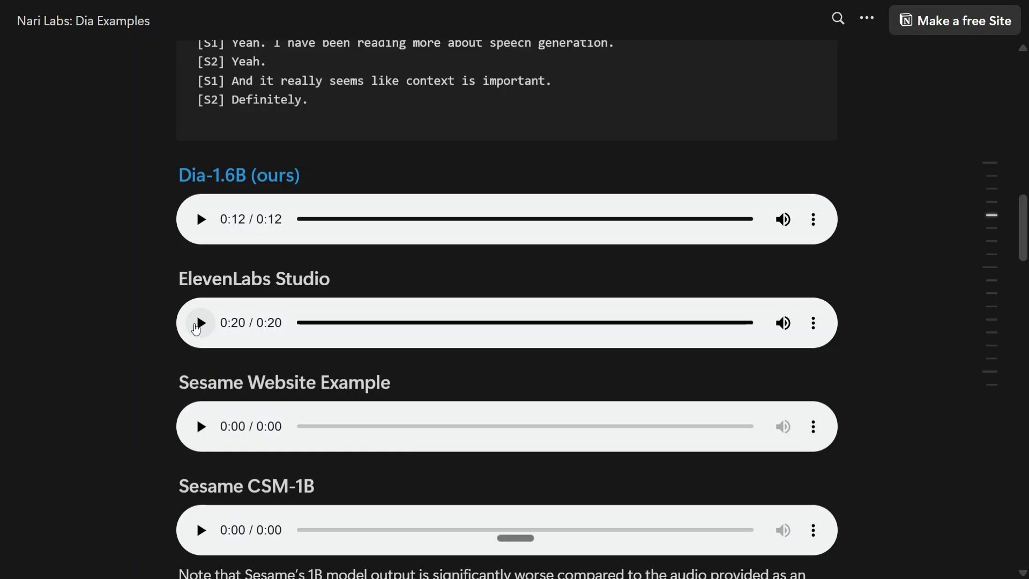
Step: Read the note on Sesame's 1B model and play the Sesame Website Example and Sesame CSM-1B samples
{"action": "scroll", "coordinate": [196, 329], "scroll_direction": "down", "scroll_amount": 3}
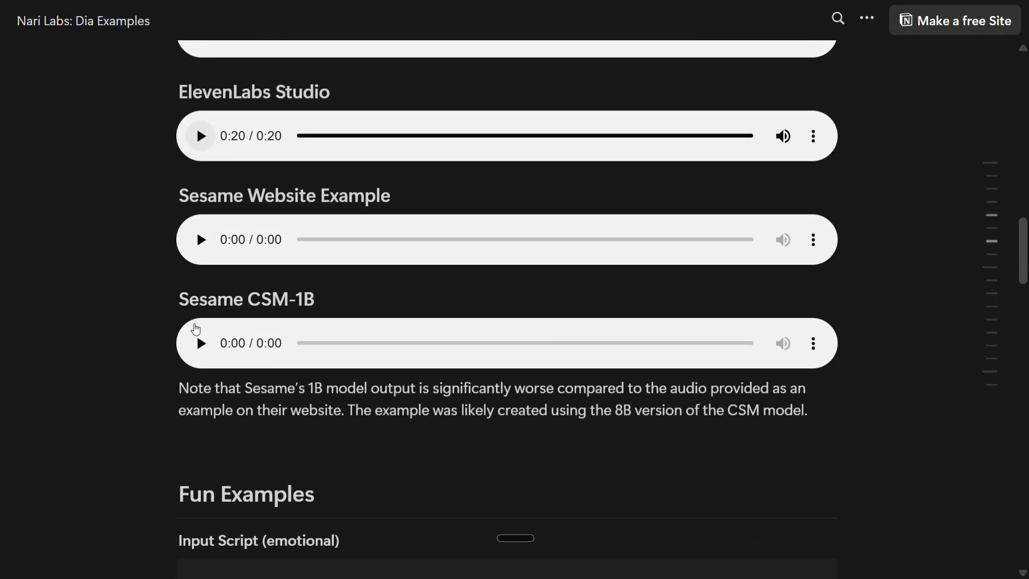
{"action": "left_click_drag", "start_coordinate": [183, 392], "coordinate": [323, 390]}
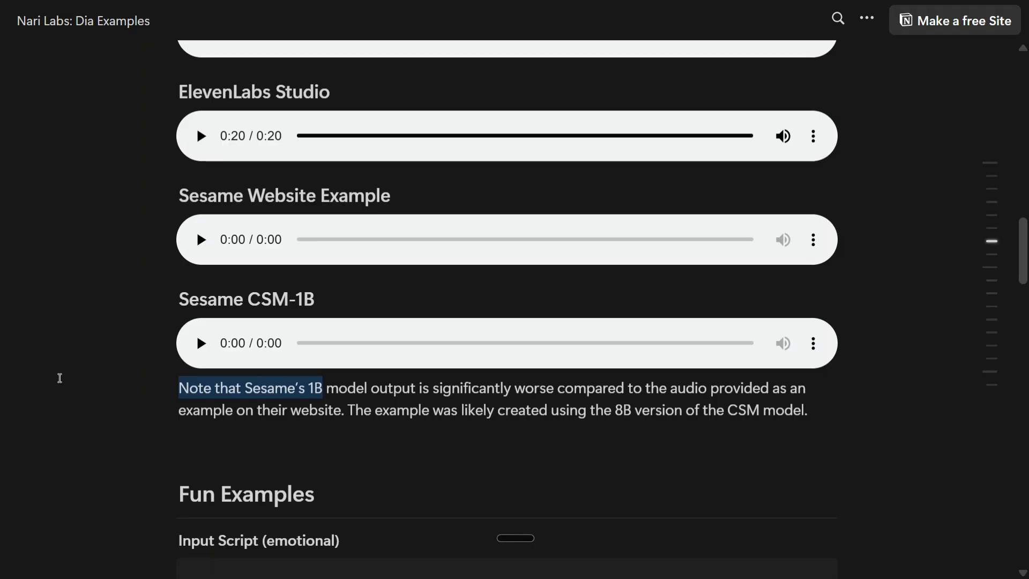
{"action": "left_click", "coordinate": [88, 354]}
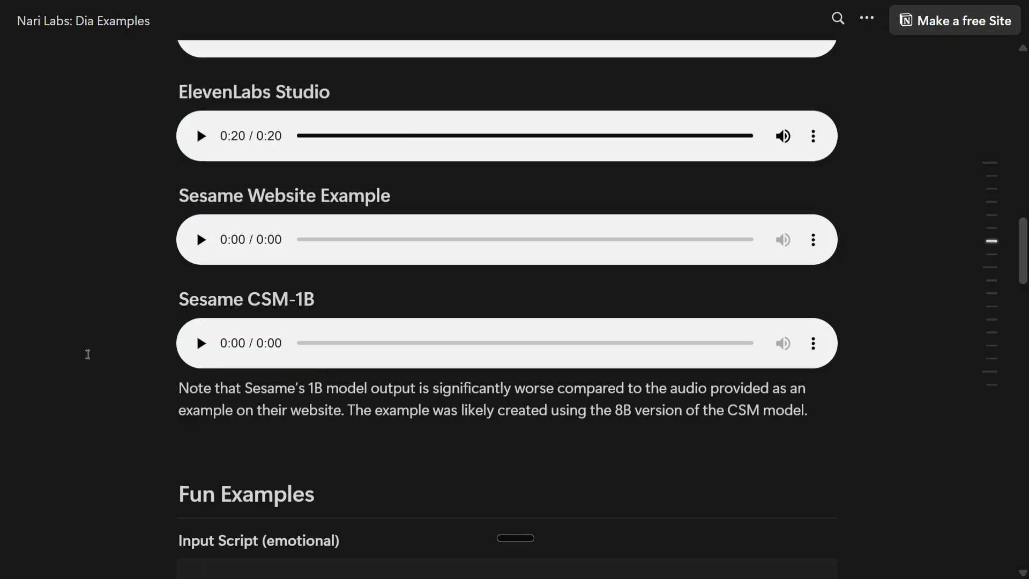
{"action": "left_click", "coordinate": [201, 239]}
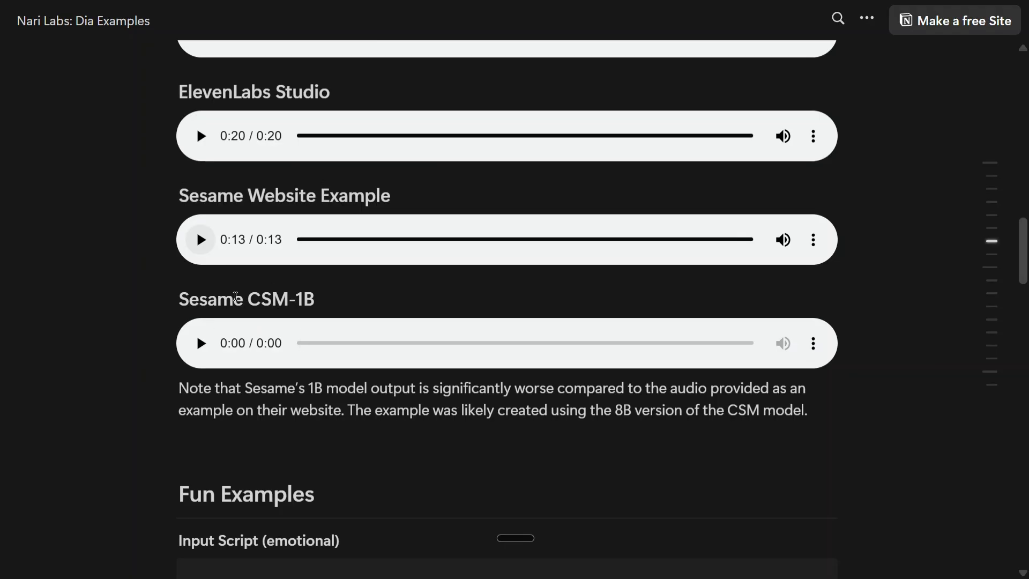
{"action": "left_click", "coordinate": [201, 348]}
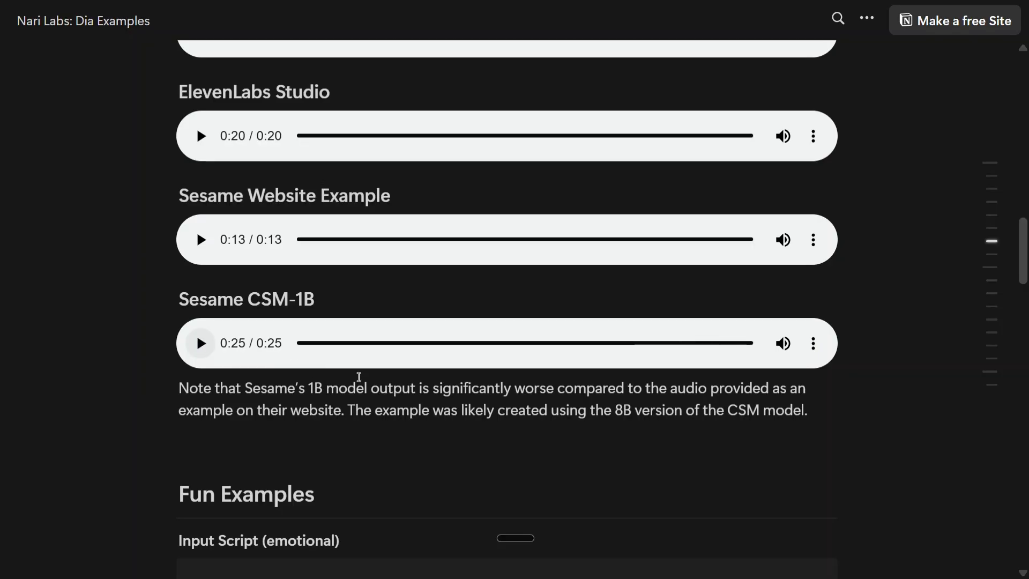
Step: Review the emotional script under Fun Examples and the audio prompt example at the end of the page
{"action": "scroll", "coordinate": [378, 381], "scroll_direction": "up", "scroll_amount": 2}
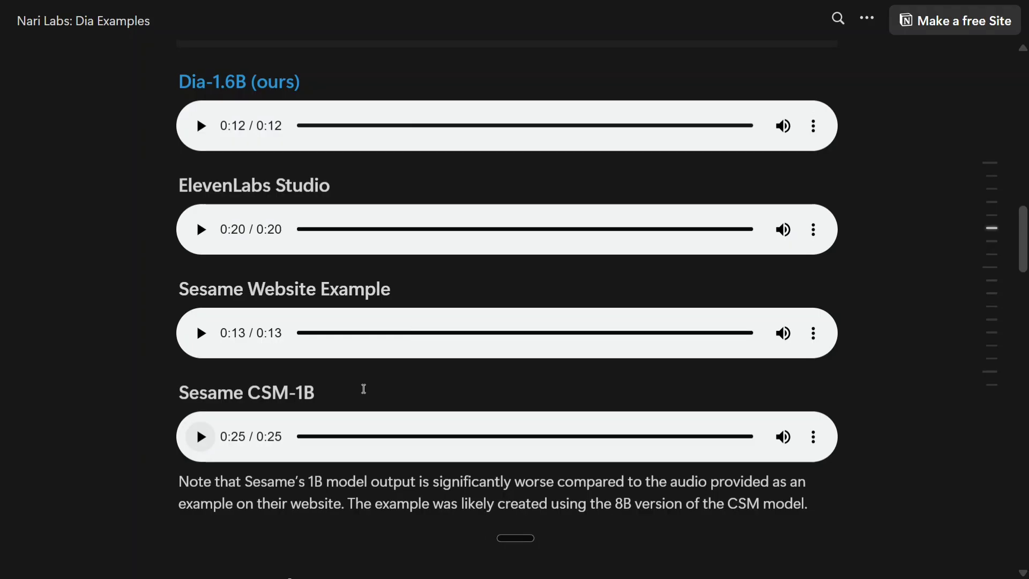
{"action": "scroll", "coordinate": [363, 388], "scroll_direction": "down", "scroll_amount": 8}
{"action": "scroll", "coordinate": [363, 388], "scroll_direction": "down", "scroll_amount": 2}
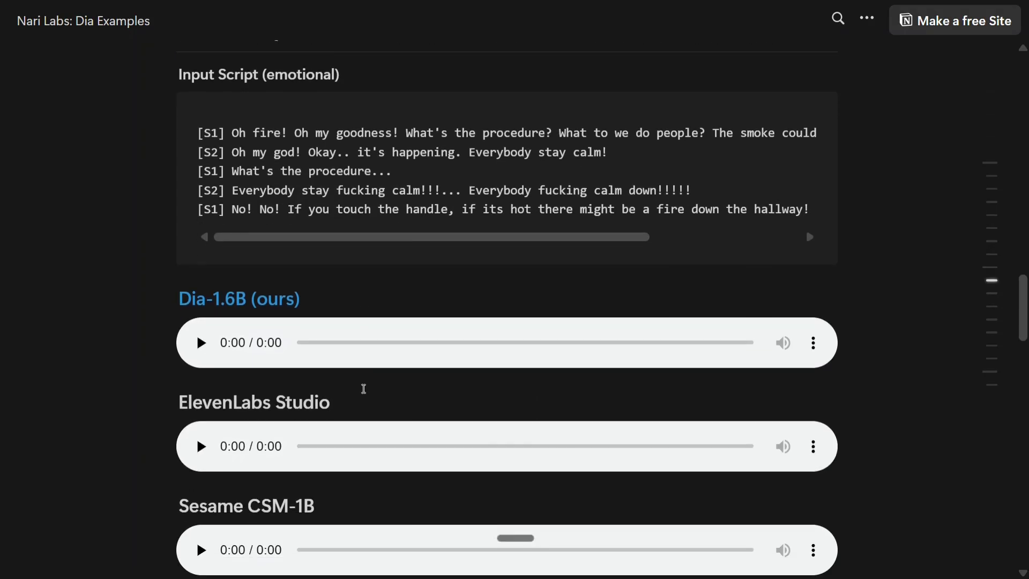
{"action": "scroll", "coordinate": [364, 388], "scroll_direction": "up", "scroll_amount": 3}
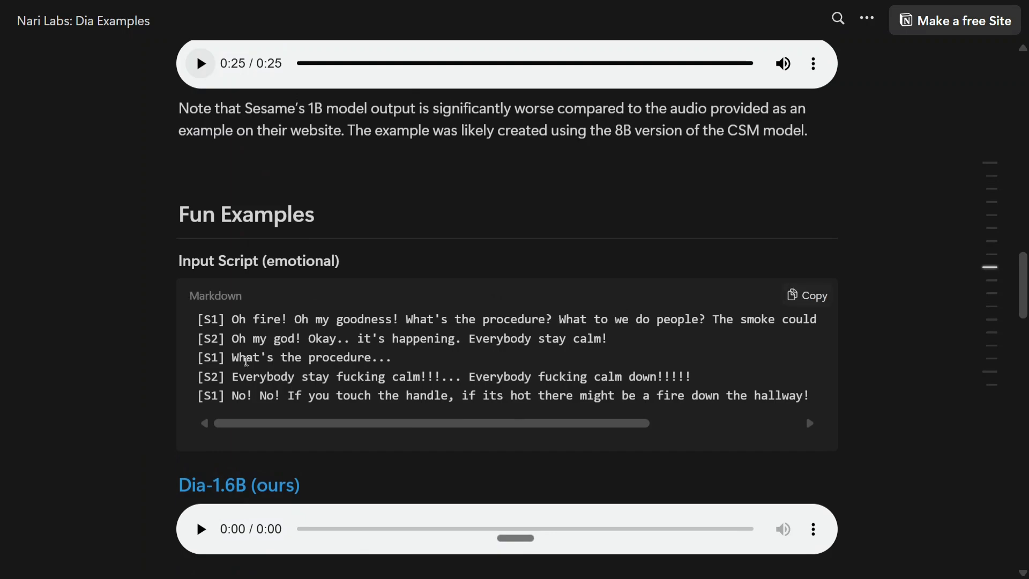
{"action": "scroll", "coordinate": [363, 388], "scroll_direction": "down", "scroll_amount": 20}
{"action": "scroll", "coordinate": [273, 380], "scroll_direction": "down", "scroll_amount": 12}
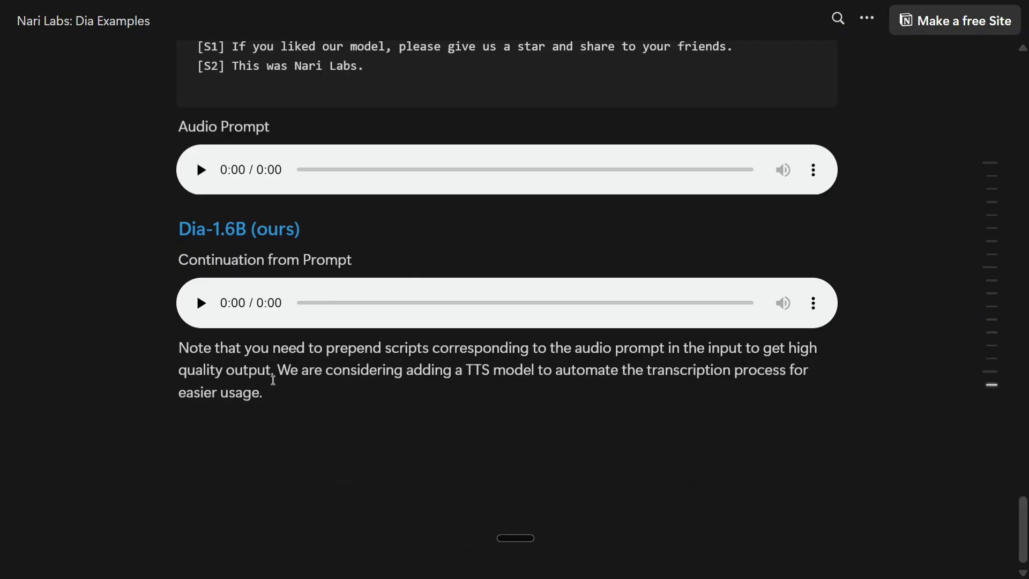
{"action": "scroll", "coordinate": [274, 380], "scroll_direction": "up", "scroll_amount": 3}
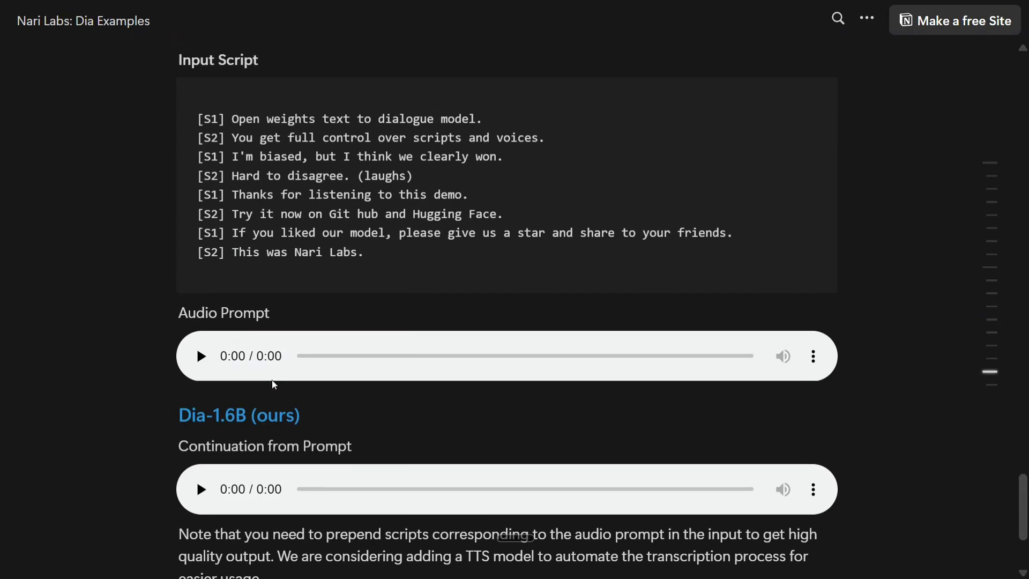
{"action": "scroll", "coordinate": [273, 385], "scroll_direction": "up", "scroll_amount": 20}
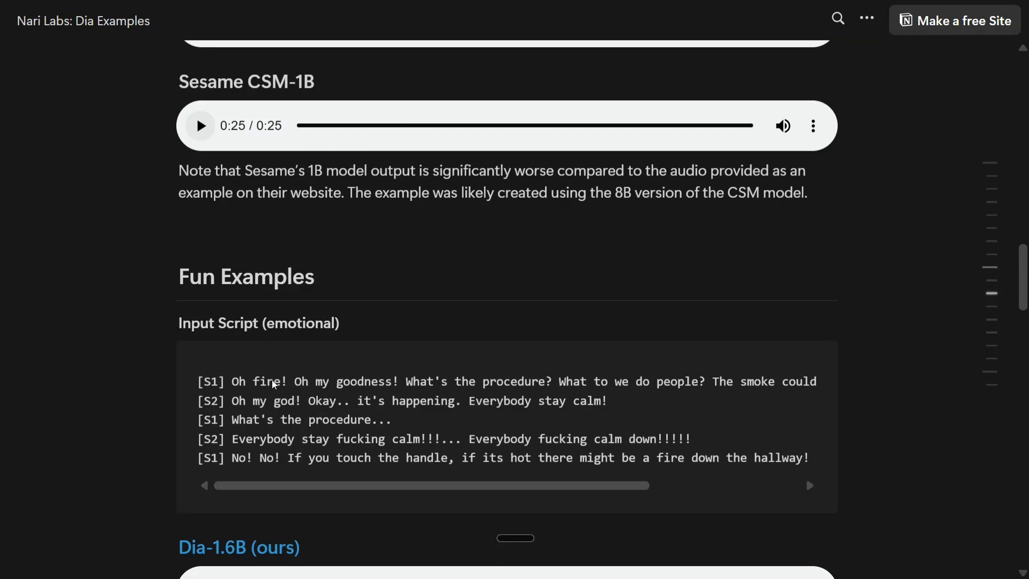
{"action": "scroll", "coordinate": [271, 379], "scroll_direction": "up", "scroll_amount": 15}
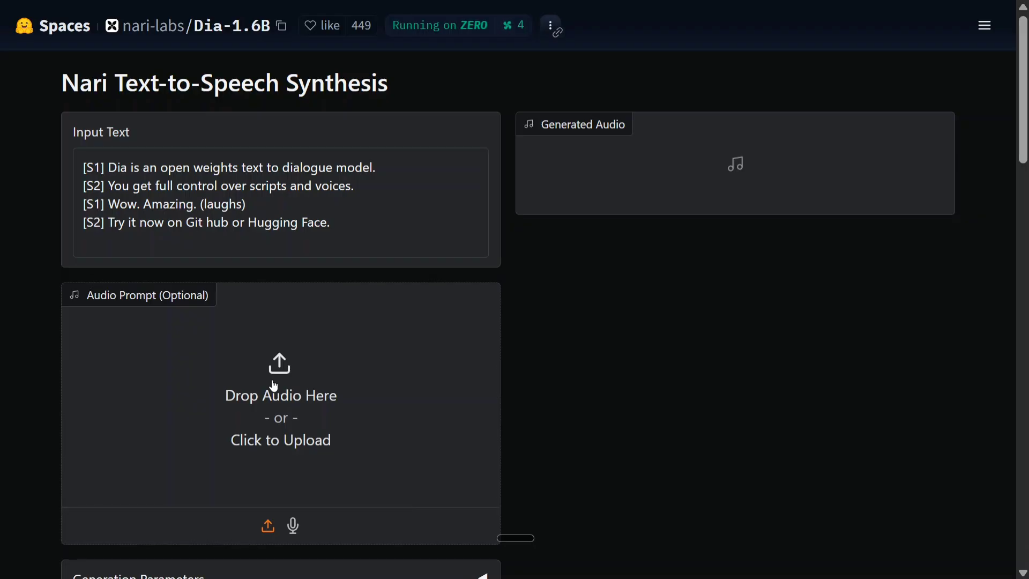
Step: In the nari-labs/Dia-1.6B Hugging Face Space, load the "Open weights text to dialogue model" example and generate its audio
{"action": "left_click", "coordinate": [101, 187]}
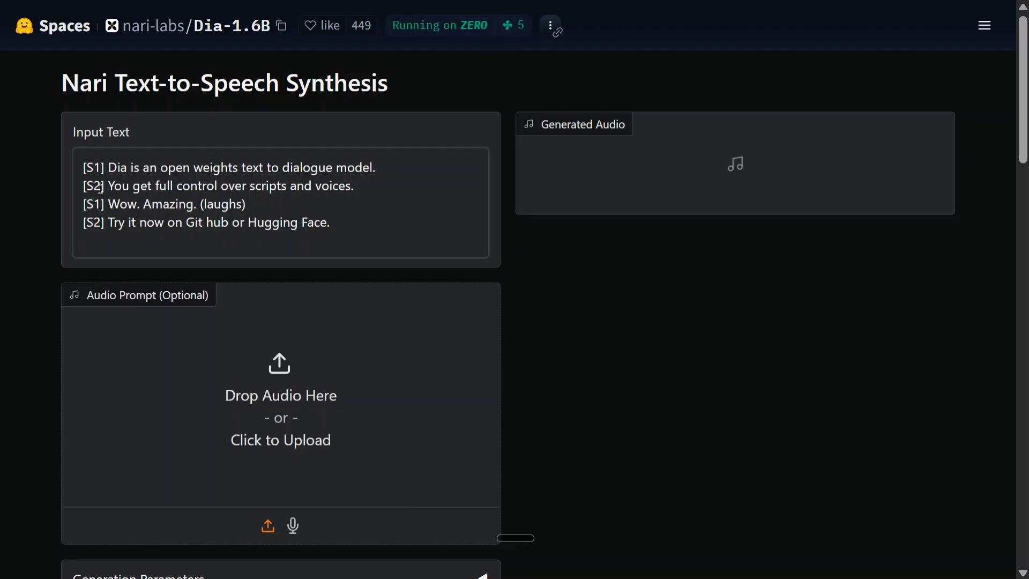
{"action": "scroll", "coordinate": [174, 323], "scroll_direction": "down", "scroll_amount": 7}
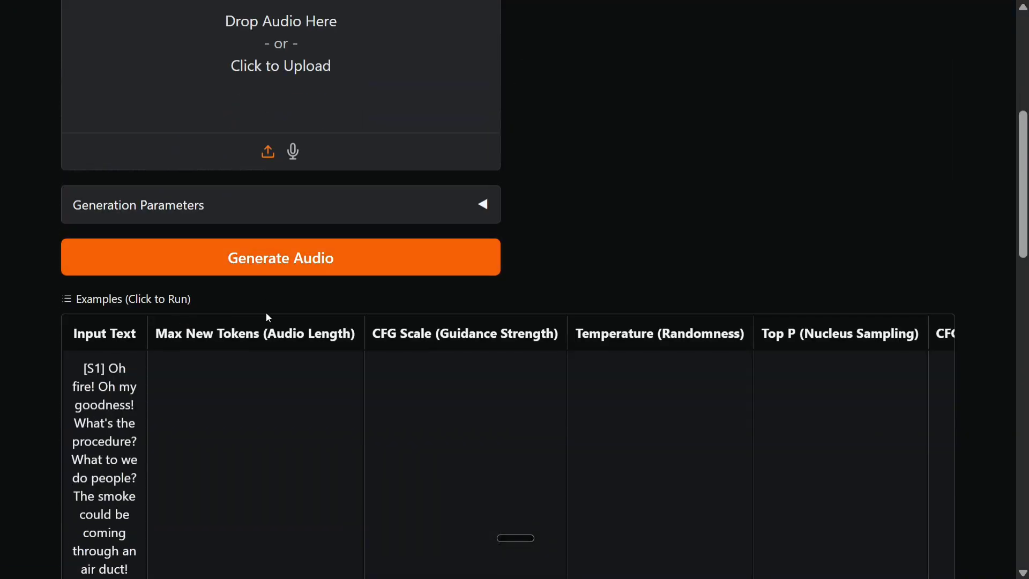
{"action": "scroll", "coordinate": [269, 317], "scroll_direction": "down", "scroll_amount": 14}
{"action": "scroll", "coordinate": [102, 298], "scroll_direction": "up", "scroll_amount": 10}
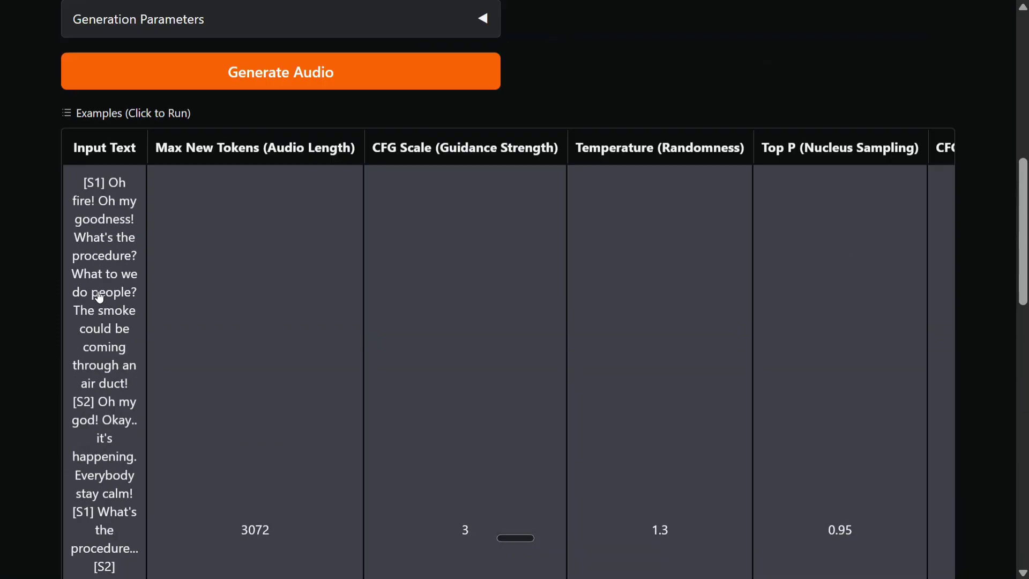
{"action": "scroll", "coordinate": [99, 298], "scroll_direction": "down", "scroll_amount": 18}
{"action": "scroll", "coordinate": [98, 299], "scroll_direction": "up", "scroll_amount": 15}
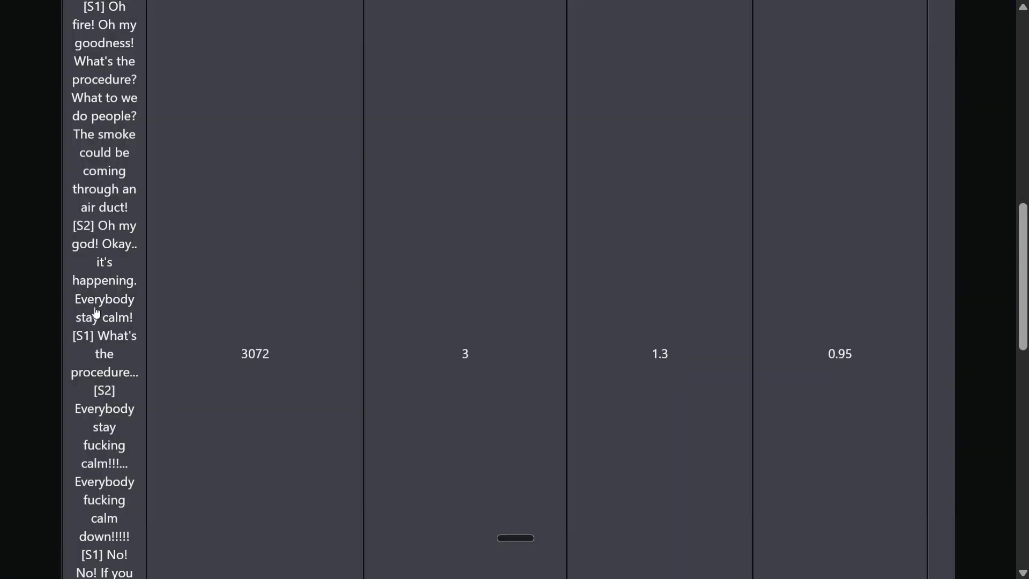
{"action": "scroll", "coordinate": [96, 322], "scroll_direction": "down", "scroll_amount": 11}
{"action": "left_click", "coordinate": [100, 339]}
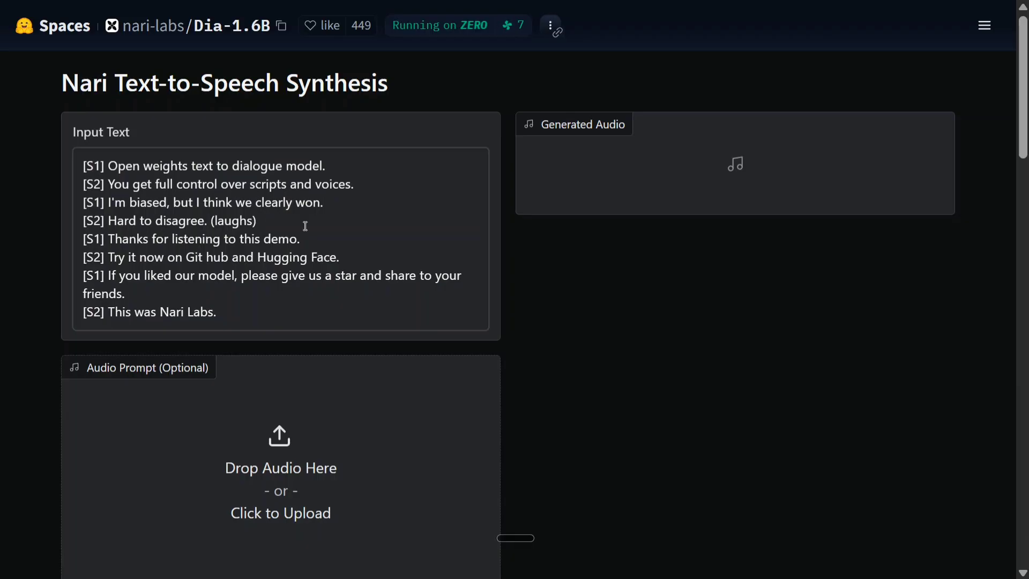
{"action": "scroll", "coordinate": [452, 298], "scroll_direction": "down", "scroll_amount": 7}
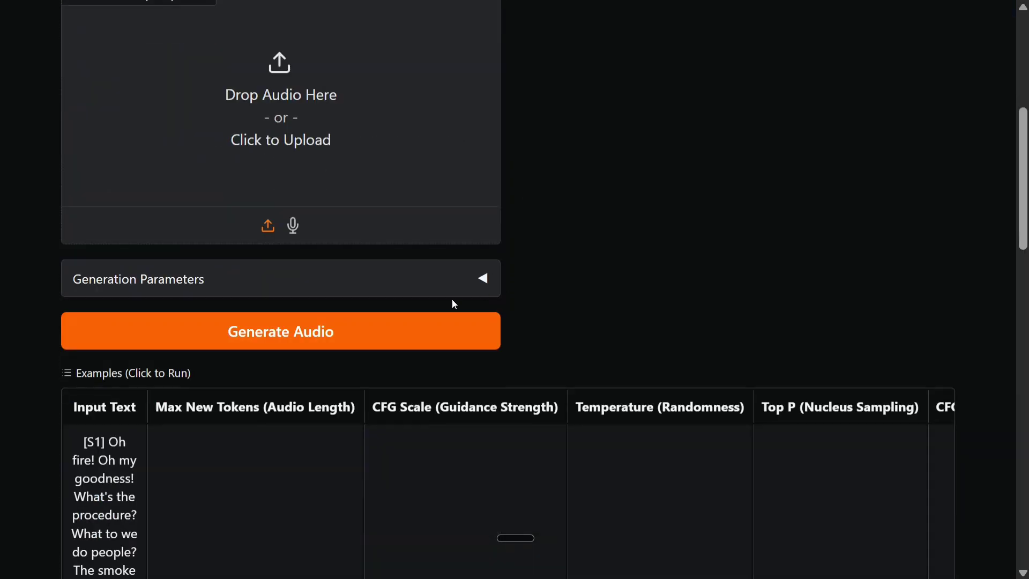
{"action": "left_click", "coordinate": [290, 348]}
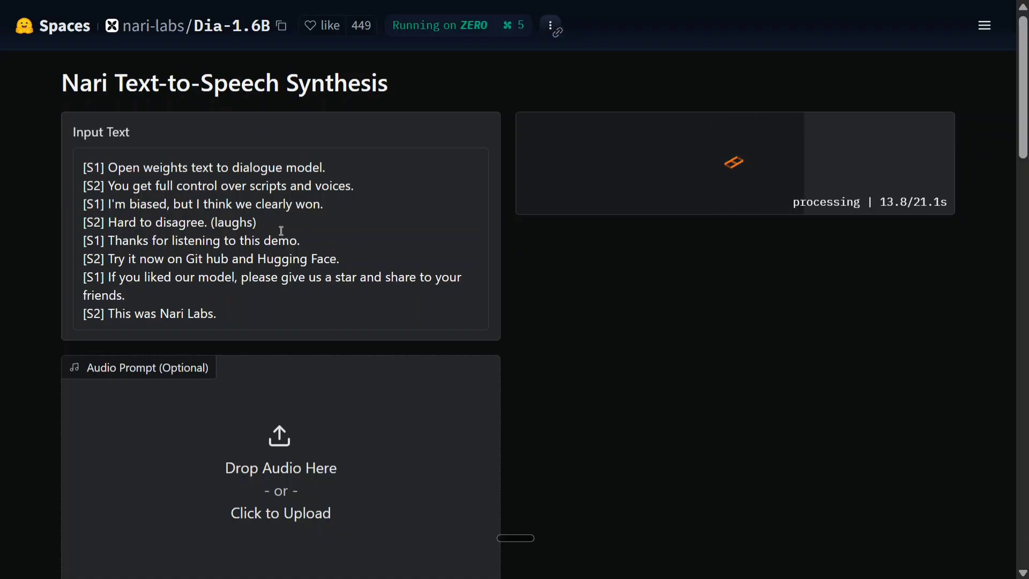
Step: Highlight the (laughs) tag in the input script and play the generated dialogue audio
{"action": "left_click_drag", "start_coordinate": [281, 230], "coordinate": [208, 223]}
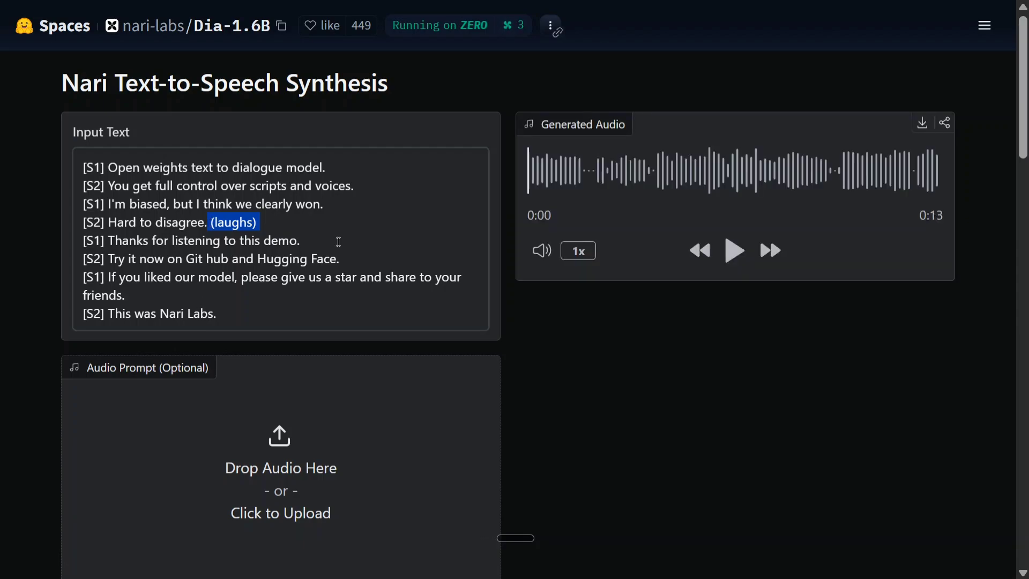
{"action": "left_click", "coordinate": [739, 259]}
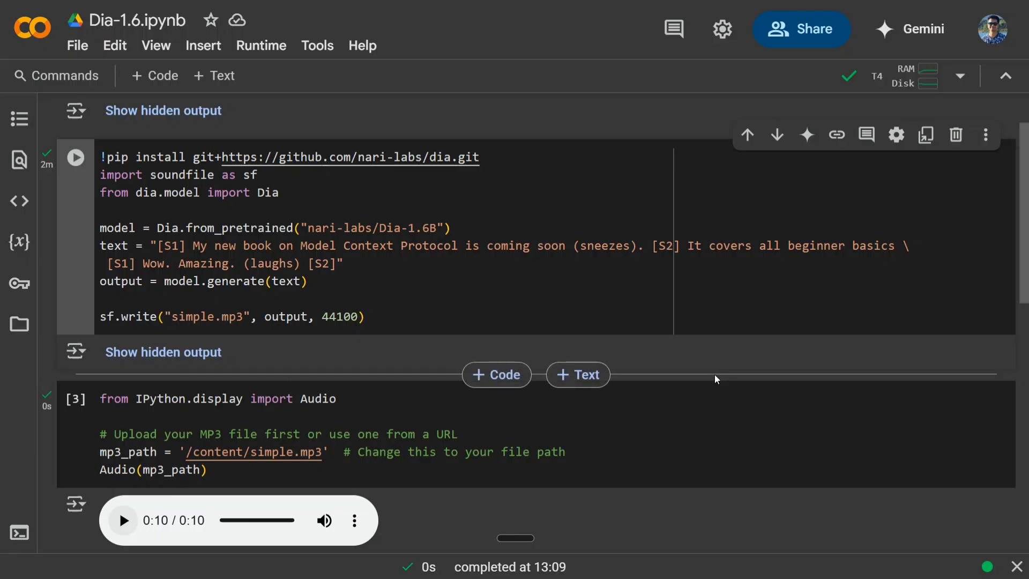
Step: In the Dia-1.6.ipynb Colab notebook, check the runtime connection options
{"action": "left_click", "coordinate": [511, 202]}
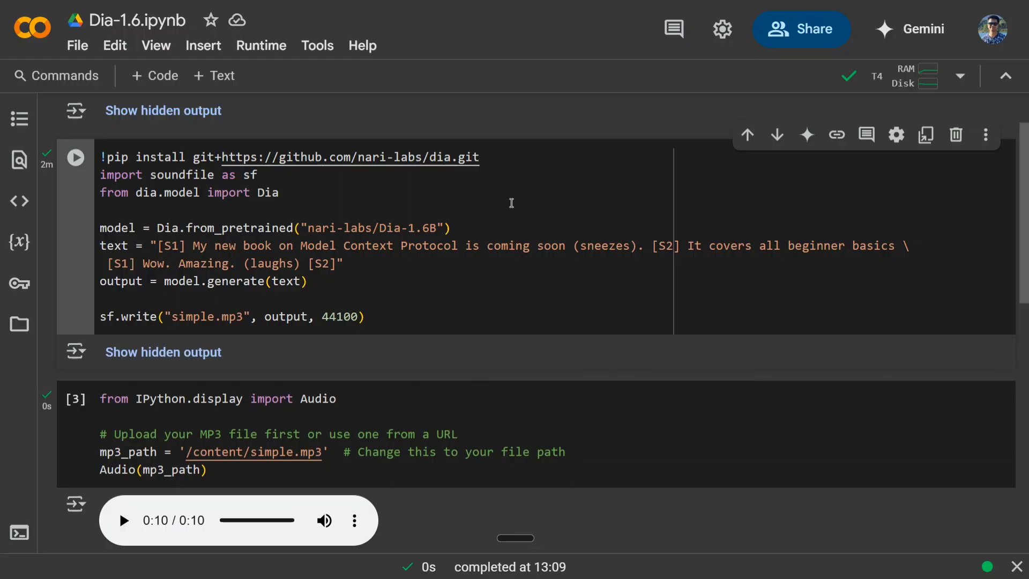
{"action": "left_click", "coordinate": [959, 76]}
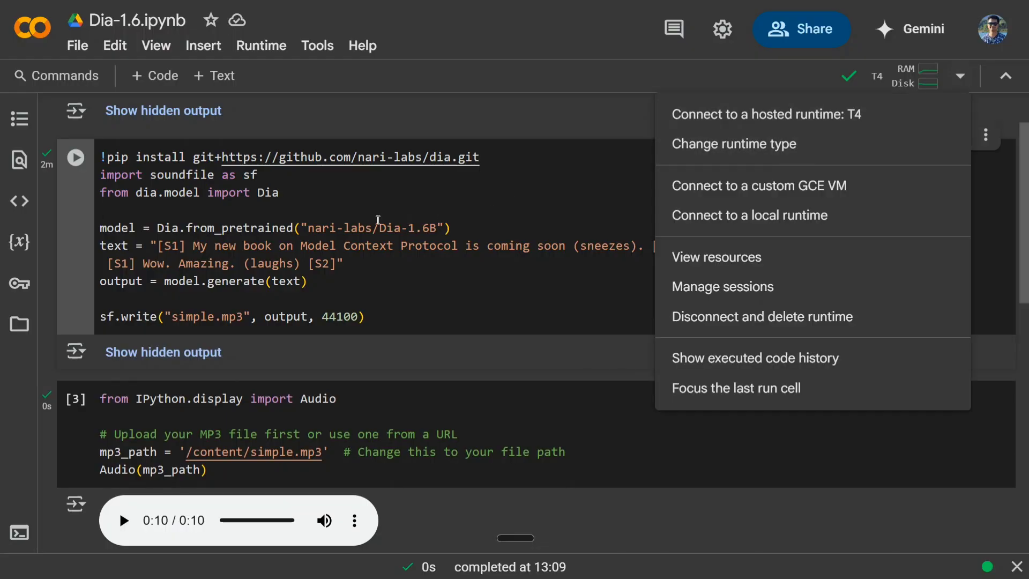
{"action": "key", "text": "Escape"}
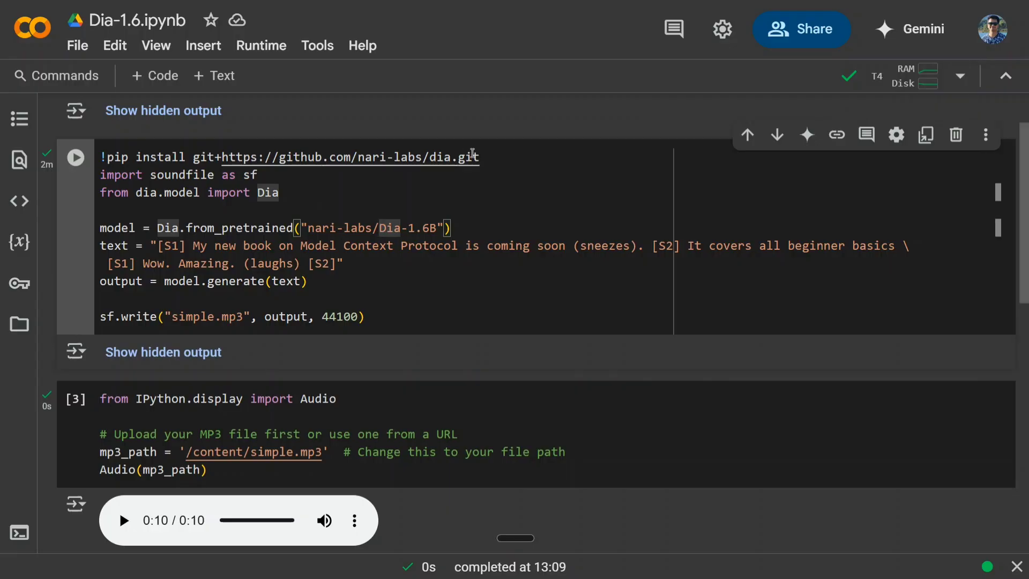
Step: Insert a blank line between the pip install command and the soundfile import in the Dia code cell
{"action": "left_click_drag", "start_coordinate": [478, 157], "coordinate": [94, 160]}
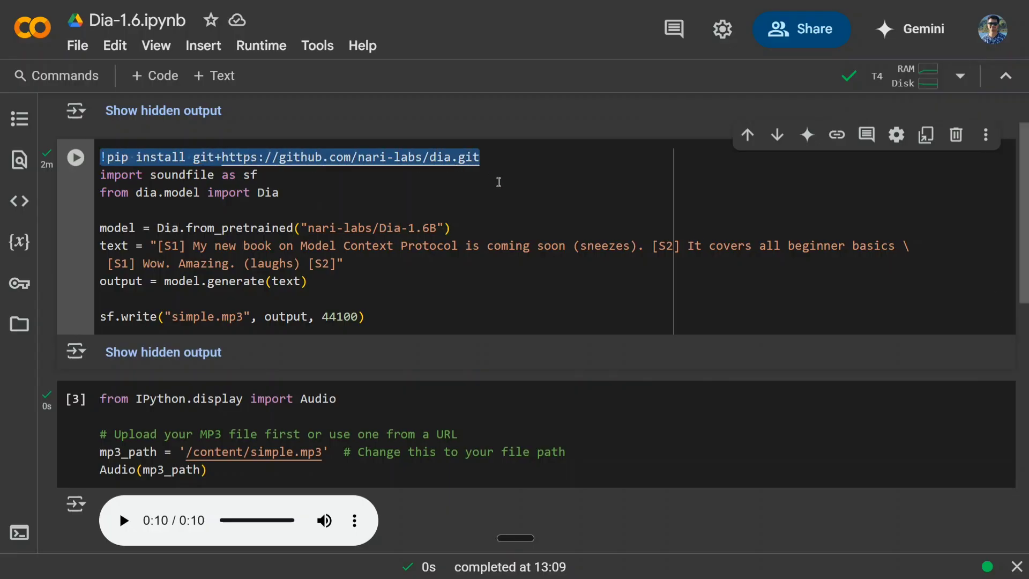
{"action": "left_click", "coordinate": [499, 157]}
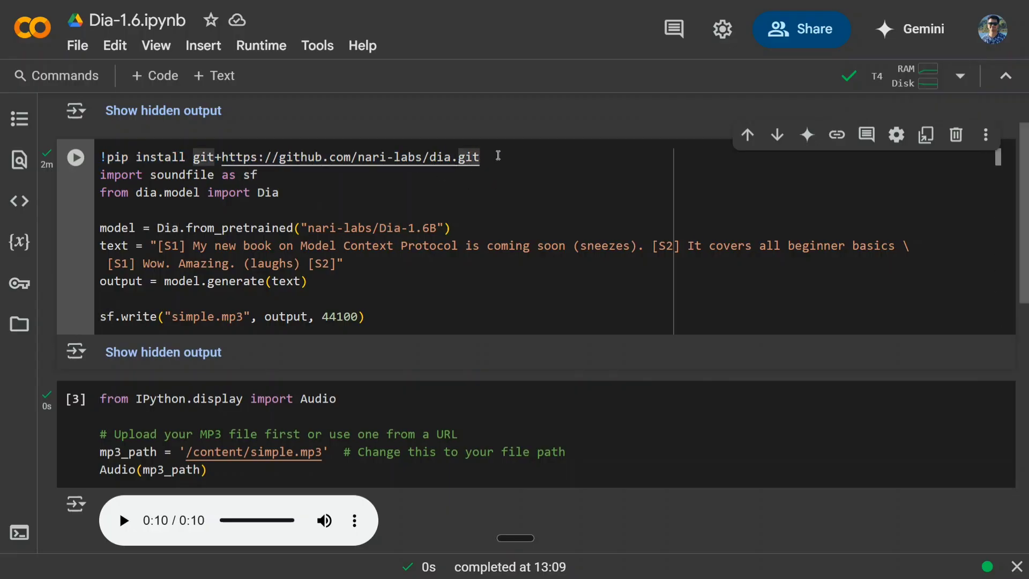
{"action": "key", "text": "Return"}
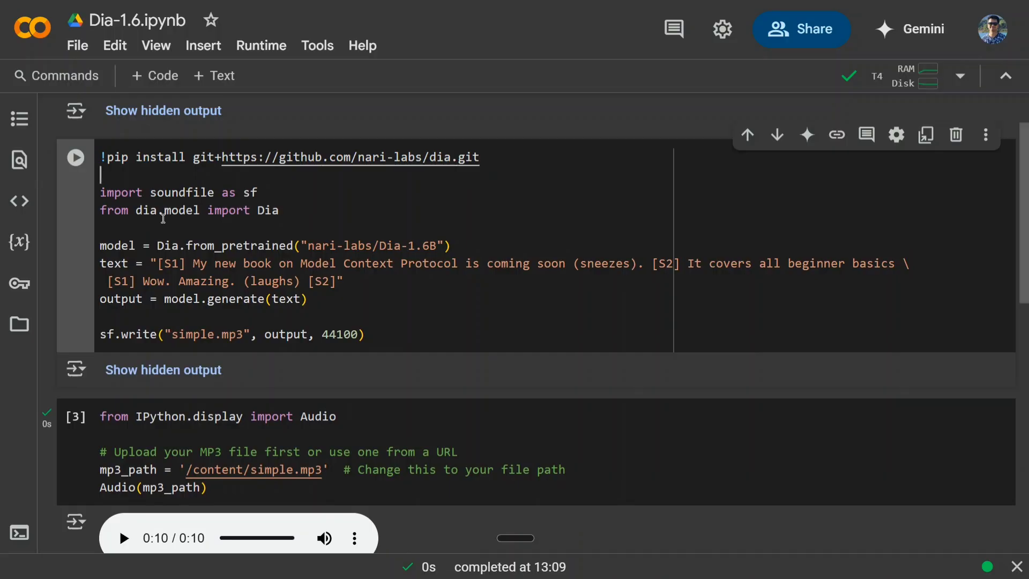
Step: Examine the Dia code cell's model loading line, dialogue text with the (sneezes) tag, generate call and sf.write line
{"action": "left_click_drag", "start_coordinate": [485, 246], "coordinate": [106, 248]}
{"action": "left_click", "coordinate": [509, 269]}
{"action": "left_click_drag", "start_coordinate": [503, 281], "coordinate": [77, 275]}
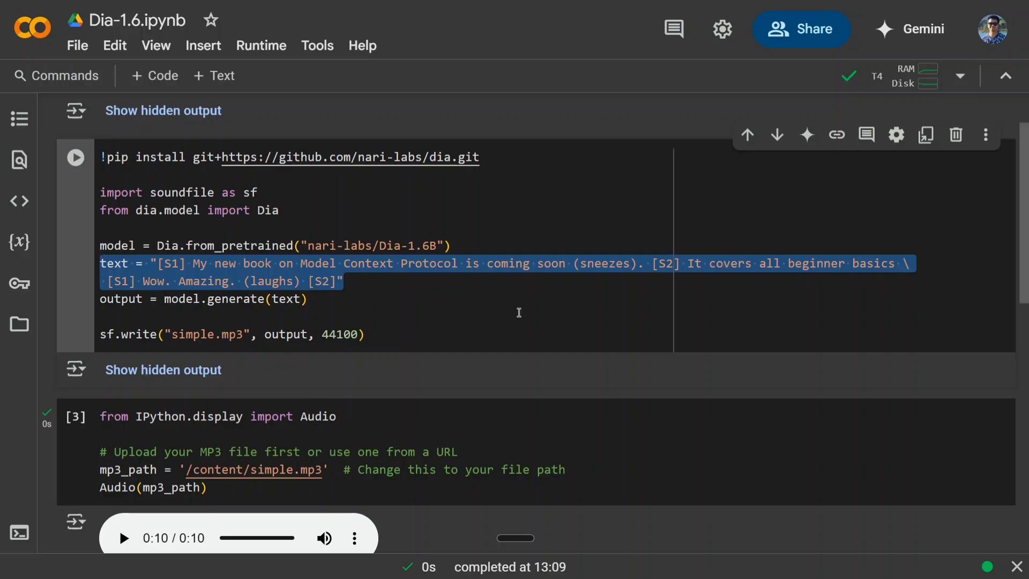
{"action": "left_click", "coordinate": [684, 282]}
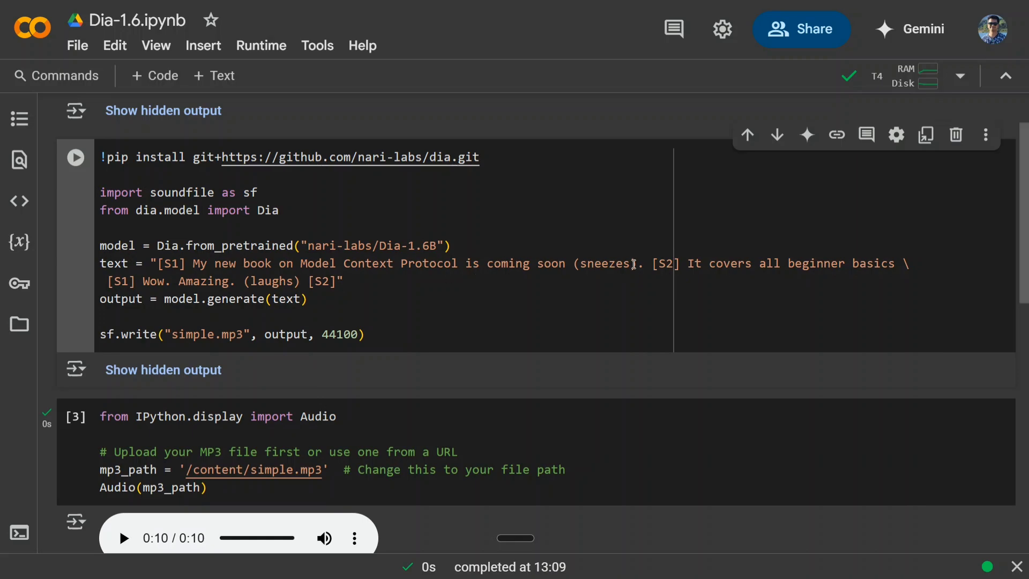
{"action": "left_click_drag", "start_coordinate": [645, 263], "coordinate": [569, 264]}
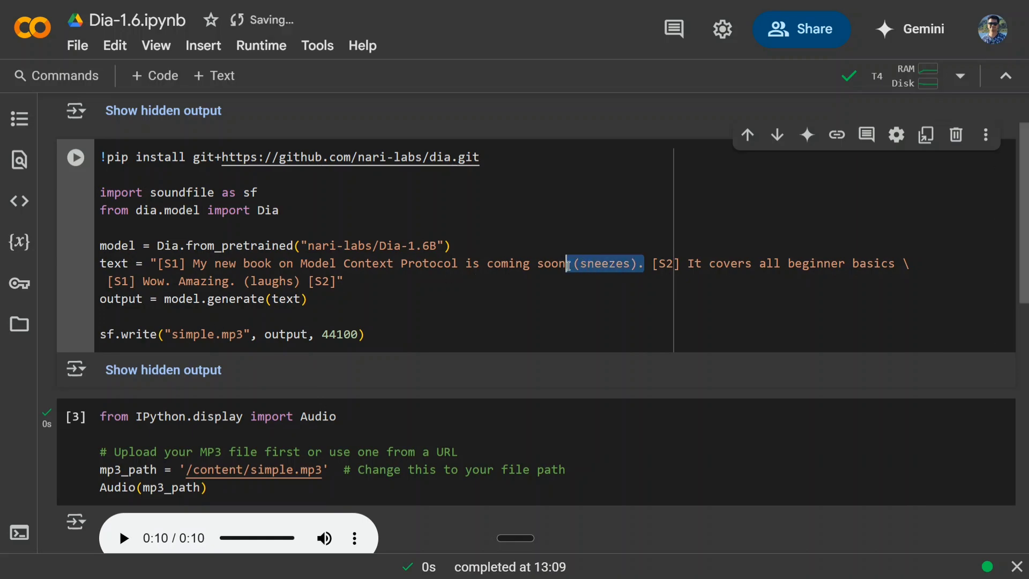
{"action": "left_click", "coordinate": [399, 306]}
{"action": "scroll", "coordinate": [400, 305], "scroll_direction": "down", "scroll_amount": 3}
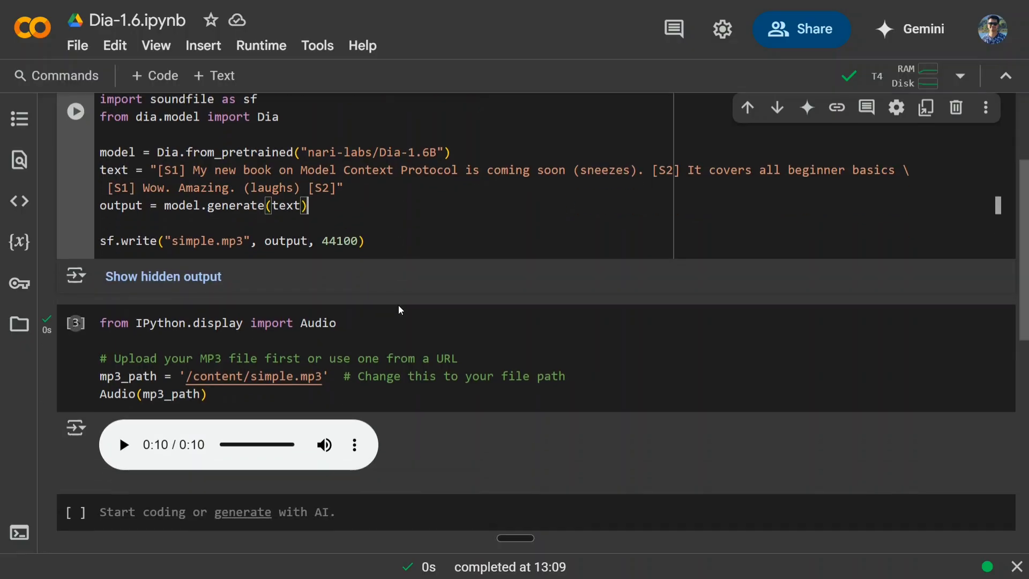
{"action": "scroll", "coordinate": [399, 305], "scroll_direction": "up", "scroll_amount": 3}
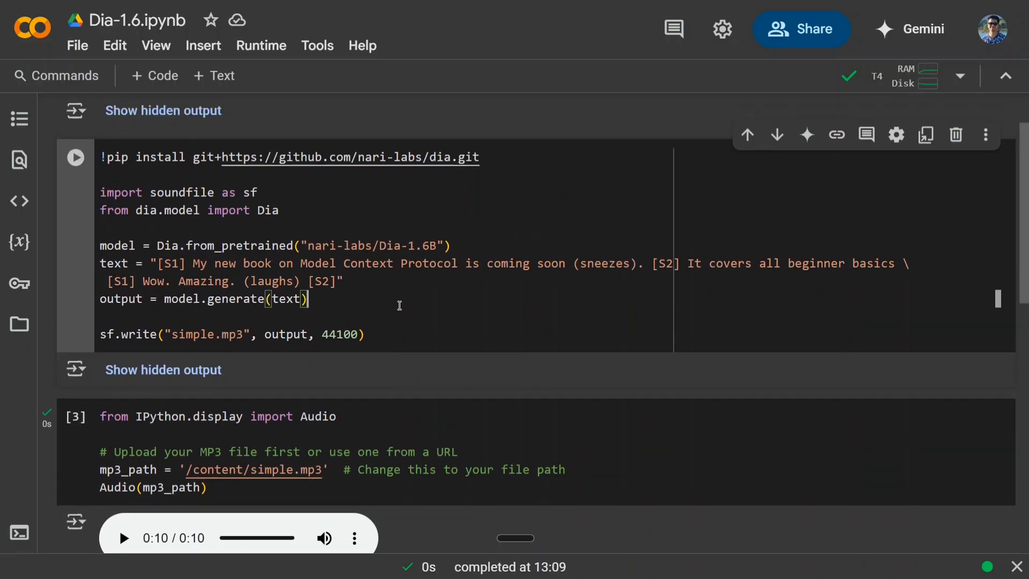
{"action": "left_click", "coordinate": [376, 331]}
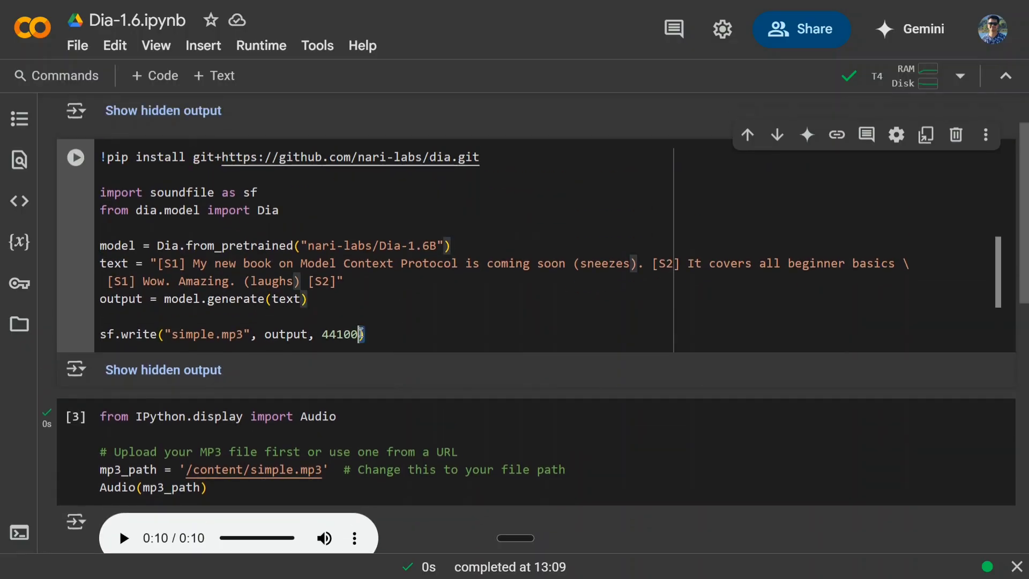
{"action": "left_click", "coordinate": [445, 315]}
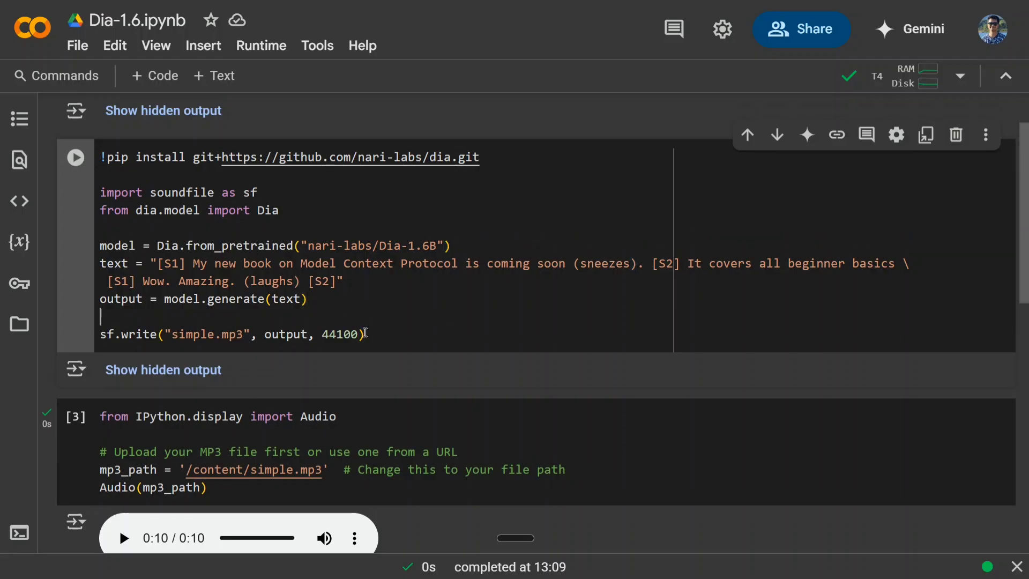
Step: Play the simple.mp3 audio in the output of the IPython Audio cell and return to the Dia code cell
{"action": "scroll", "coordinate": [214, 407], "scroll_direction": "down", "scroll_amount": 2}
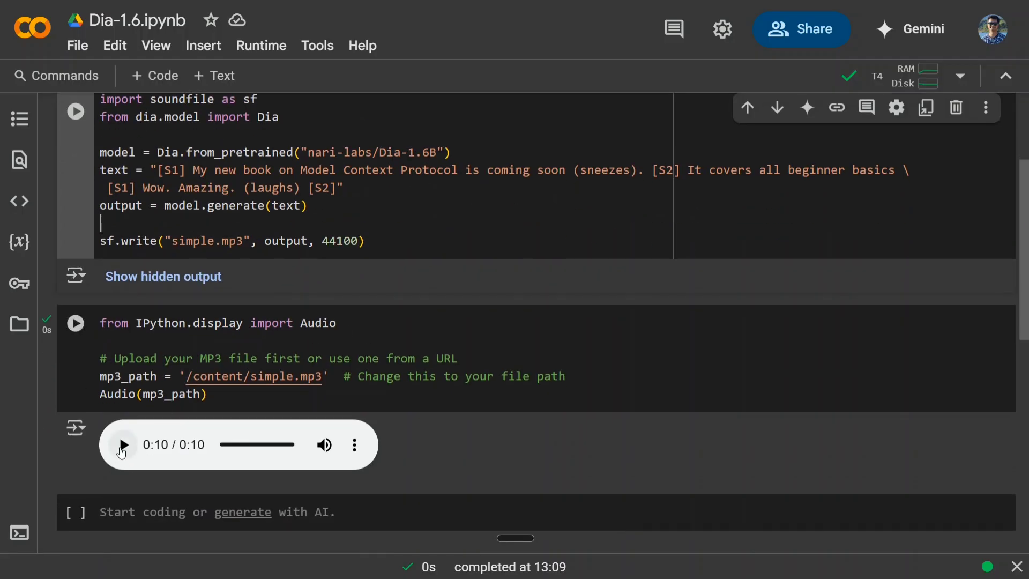
{"action": "left_click", "coordinate": [123, 445]}
{"action": "scroll", "coordinate": [529, 254], "scroll_direction": "up", "scroll_amount": 2}
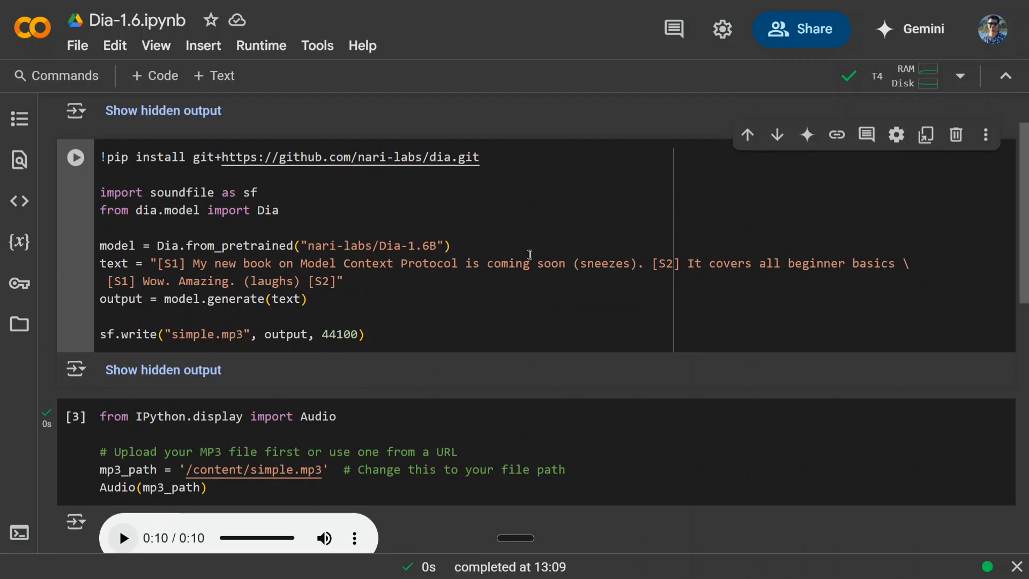
{"action": "left_click", "coordinate": [521, 245]}
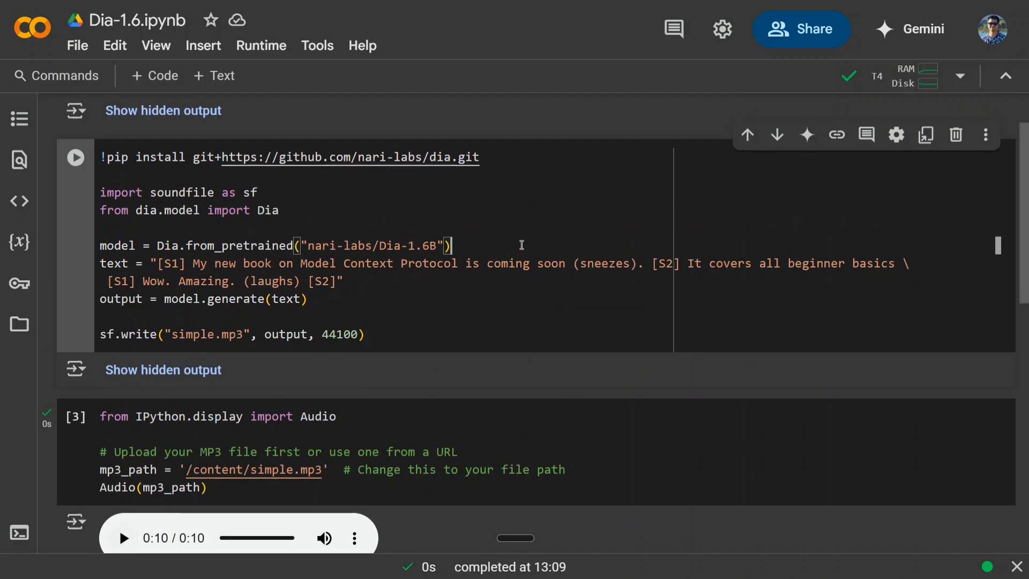